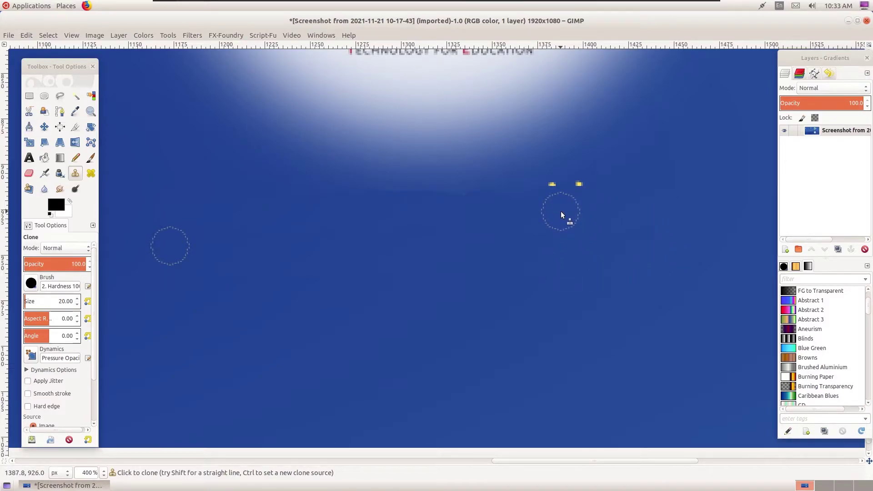
Step: Clone out the two yellow specks beneath the round logo, then zoom out to 66.7%
{"action": "left_click", "coordinate": [561, 214], "text": "ctrl"}
{"action": "left_click", "coordinate": [562, 197]}
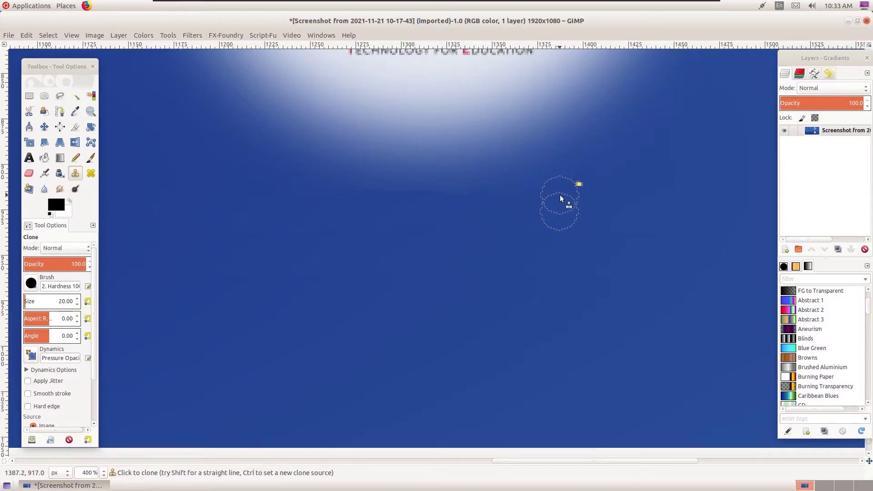
{"action": "left_click", "coordinate": [577, 201]}
{"action": "scroll", "coordinate": [522, 334], "scroll_direction": "down", "scroll_amount": 4}
{"action": "scroll", "coordinate": [522, 334], "scroll_direction": "down", "scroll_amount": 1}
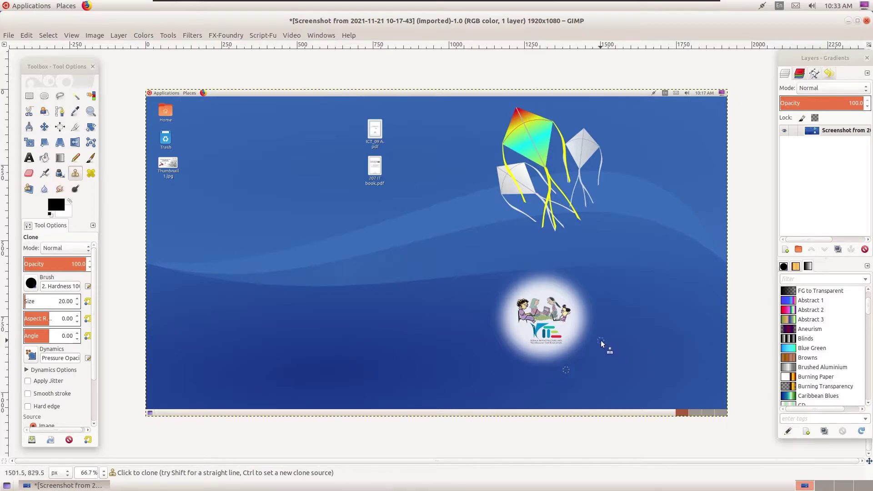
Step: Add a text layer reading 'Bek4tec Linux' just below the round logo and select its text
{"action": "left_click", "coordinate": [29, 157]}
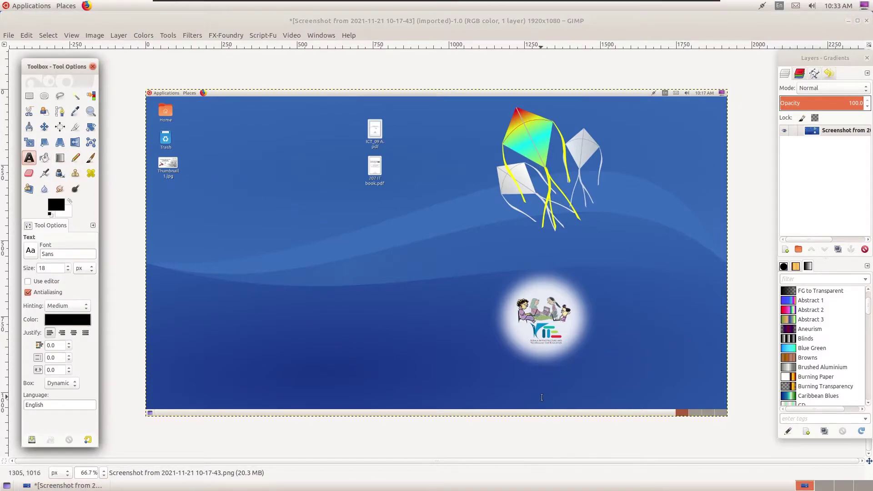
{"action": "left_click", "coordinate": [517, 372]}
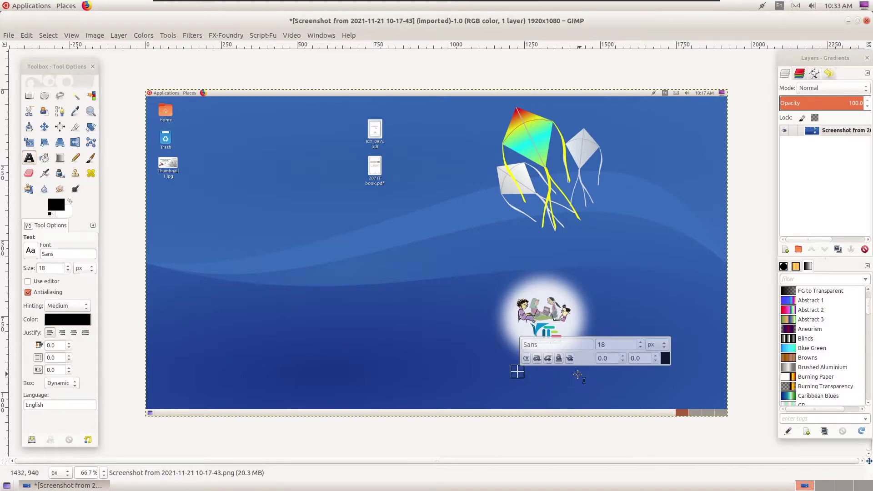
{"action": "type", "text": "B"}
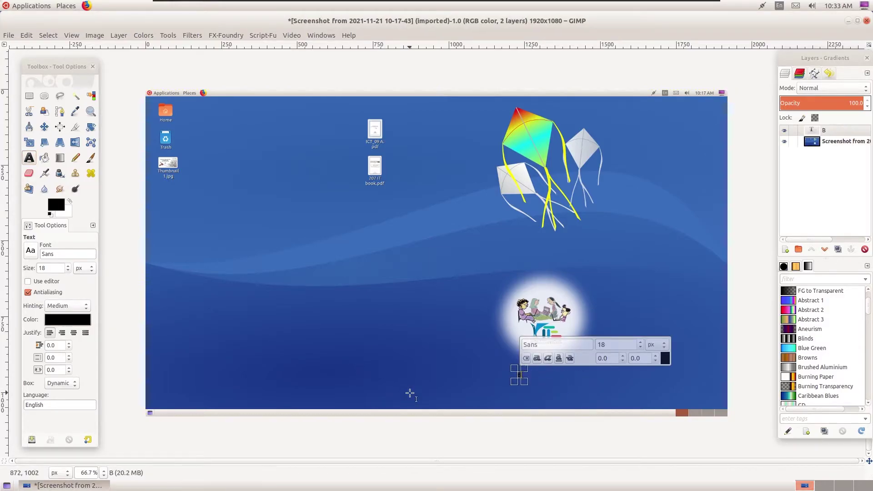
{"action": "type", "text": "ek4"}
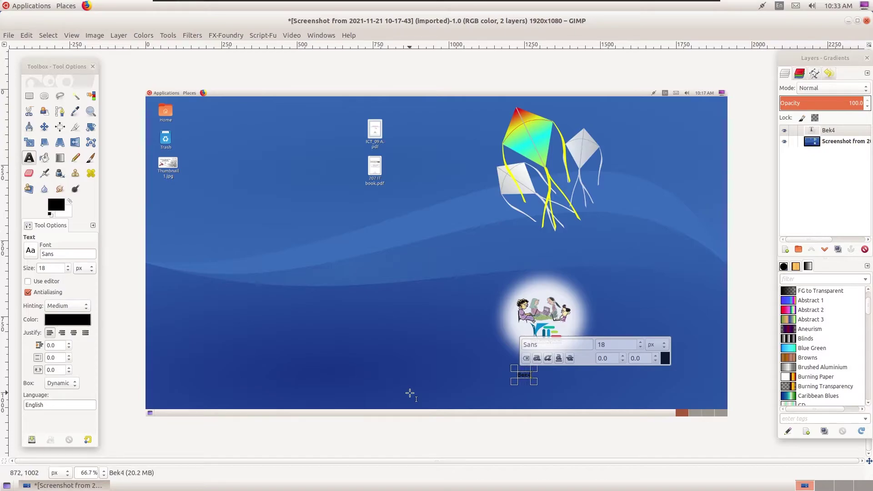
{"action": "type", "text": "tec Linux"}
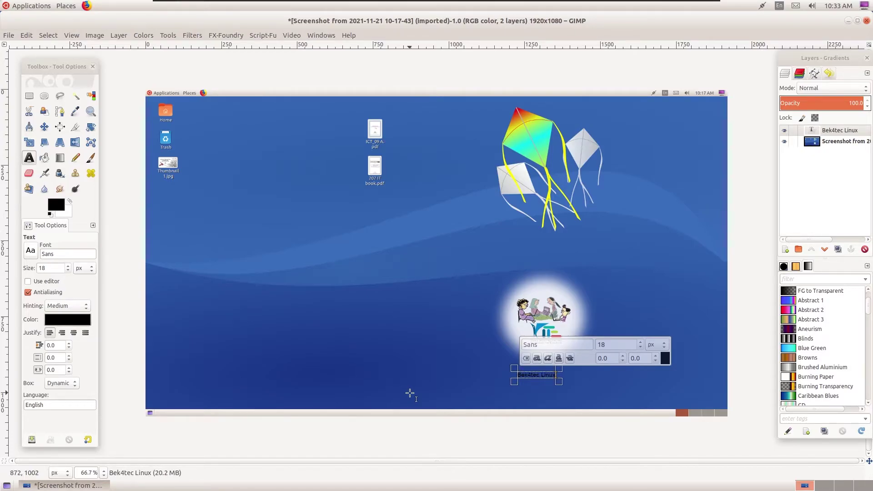
{"action": "key", "text": "ctrl+a"}
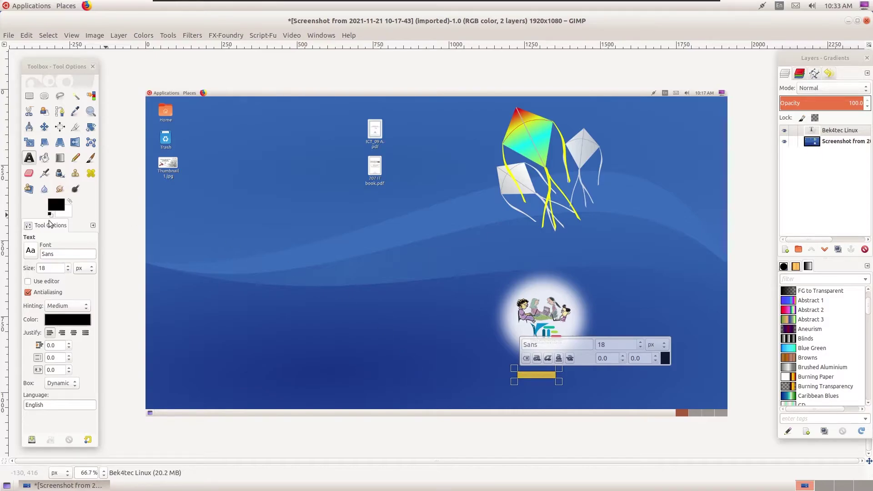
Step: Eyedrop a yellow-green from the kite as the text colour
{"action": "left_click", "coordinate": [57, 322]}
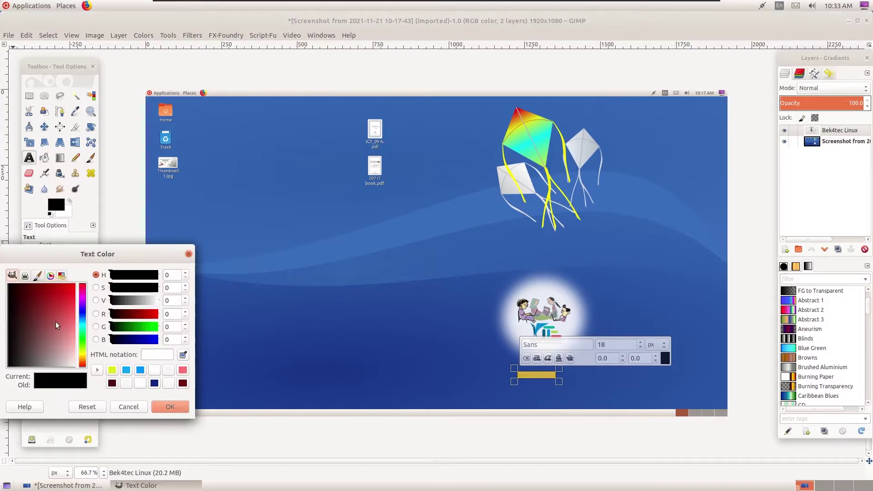
{"action": "left_click", "coordinate": [186, 354]}
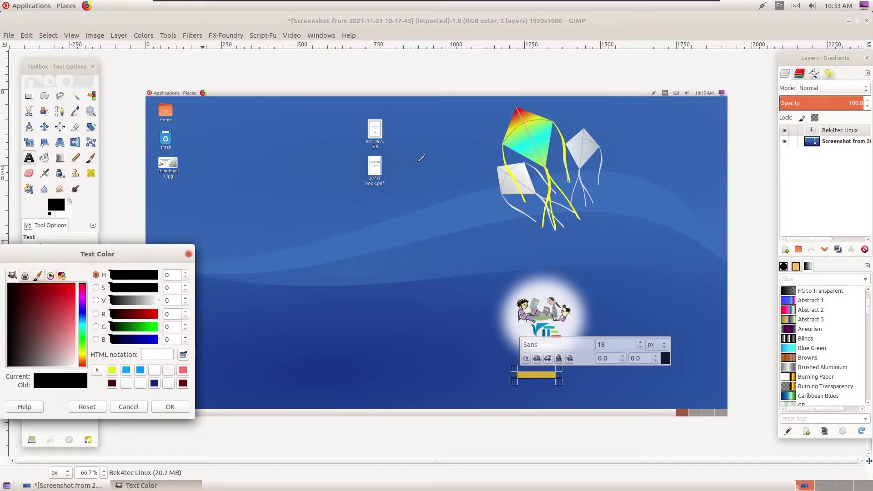
{"action": "left_click", "coordinate": [512, 129]}
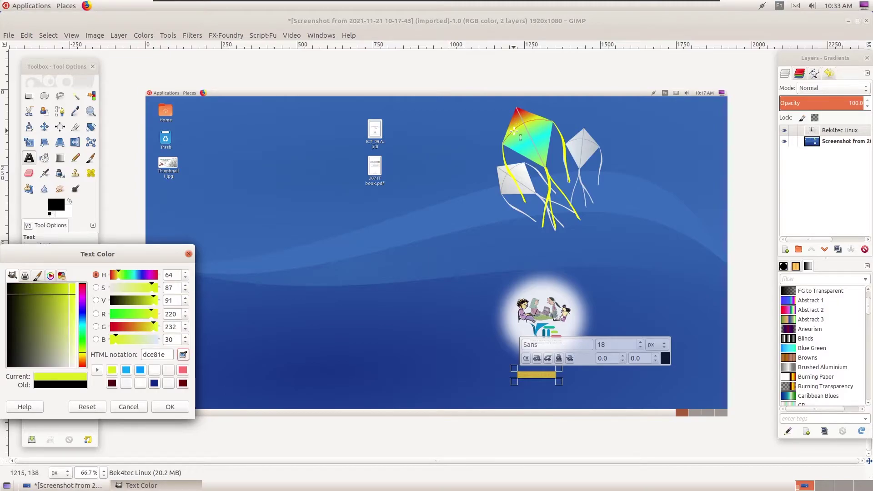
{"action": "left_click", "coordinate": [535, 117]}
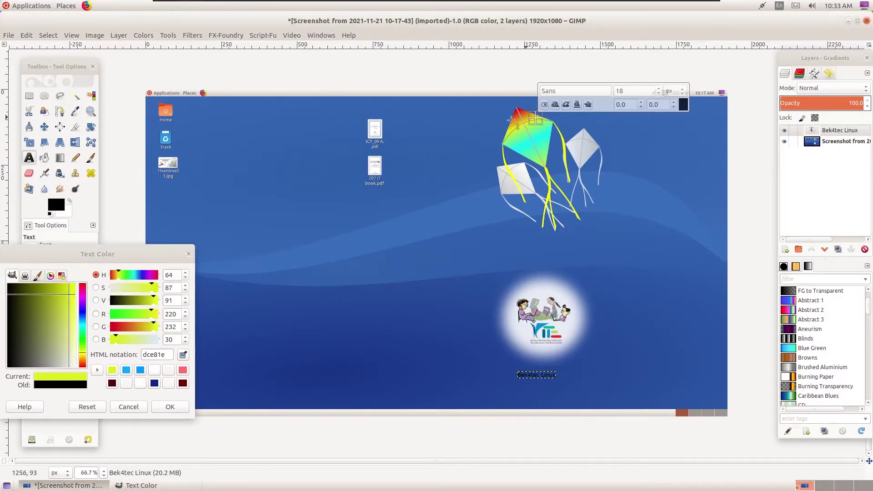
{"action": "left_click", "coordinate": [176, 409]}
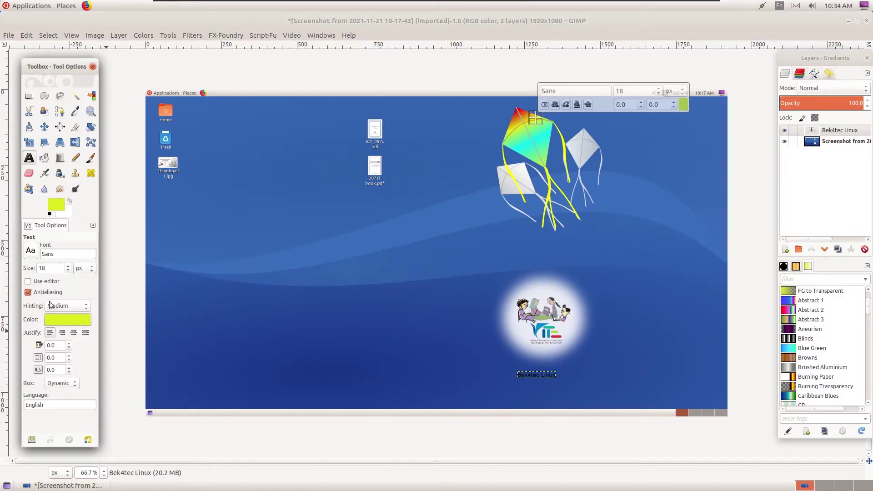
Step: Recolour the whole text with the kite streamer's yellow (ffff00) and enlarge it to 26 px
{"action": "left_click", "coordinate": [532, 375]}
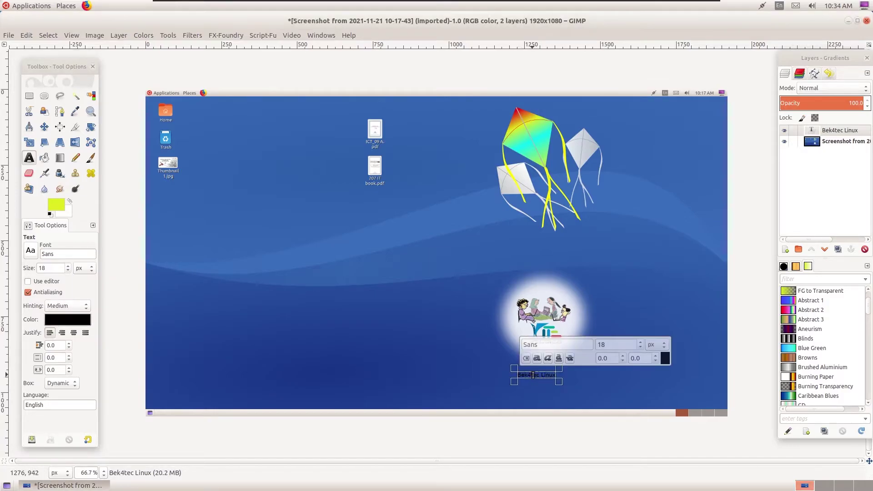
{"action": "triple_click", "coordinate": [533, 375]}
{"action": "left_click", "coordinate": [75, 320]}
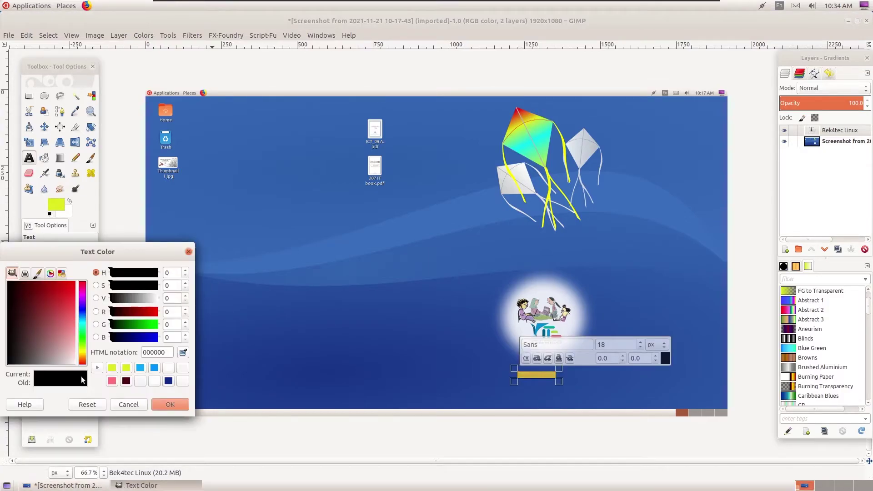
{"action": "left_click", "coordinate": [508, 167]}
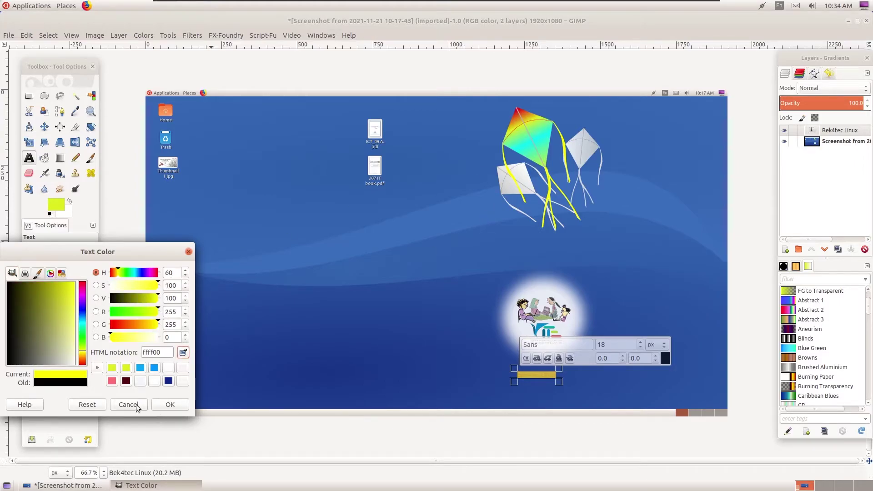
{"action": "left_click", "coordinate": [178, 409]}
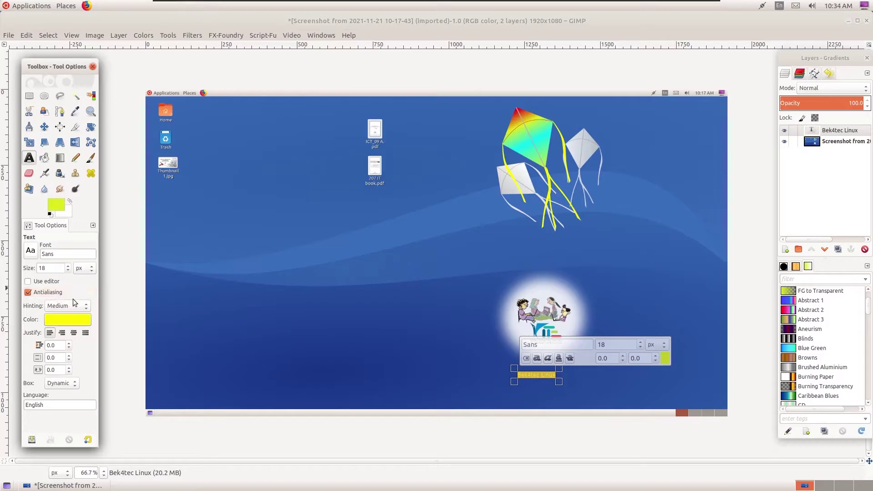
{"action": "left_click", "coordinate": [68, 268]}
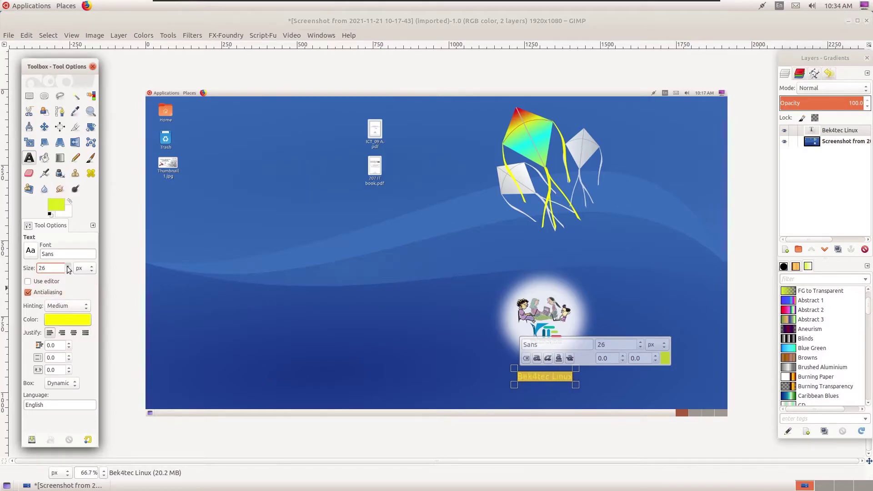
Step: Raise the text size to 31 px and drag it up-left, centred under the logo
{"action": "left_click", "coordinate": [68, 267]}
{"action": "left_click", "coordinate": [68, 266]}
{"action": "left_click", "coordinate": [68, 267]}
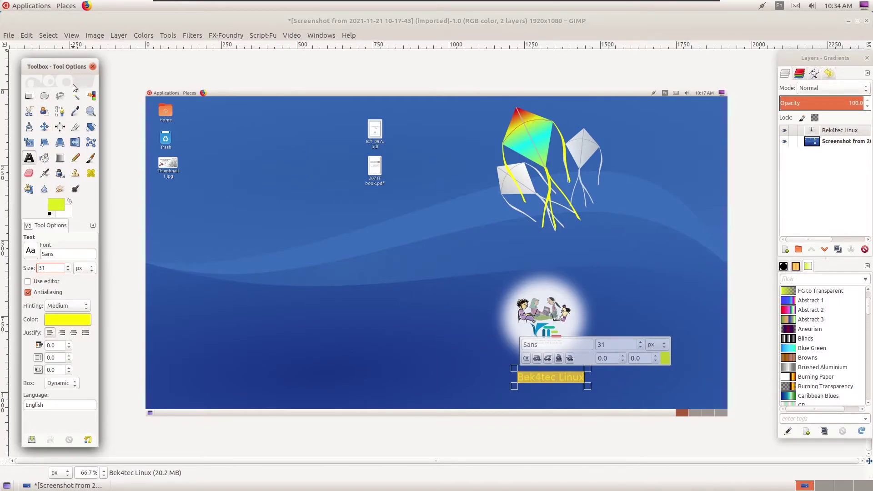
{"action": "left_click", "coordinate": [44, 128]}
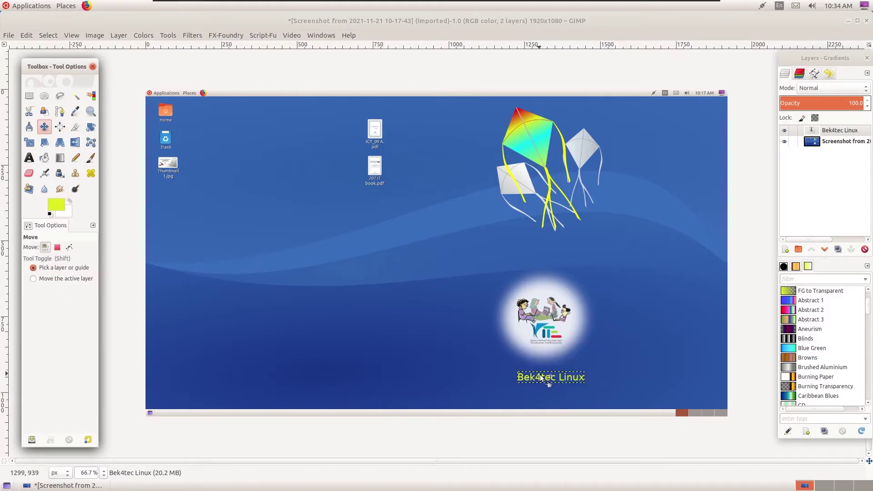
{"action": "left_click_drag", "start_coordinate": [539, 377], "coordinate": [535, 367]}
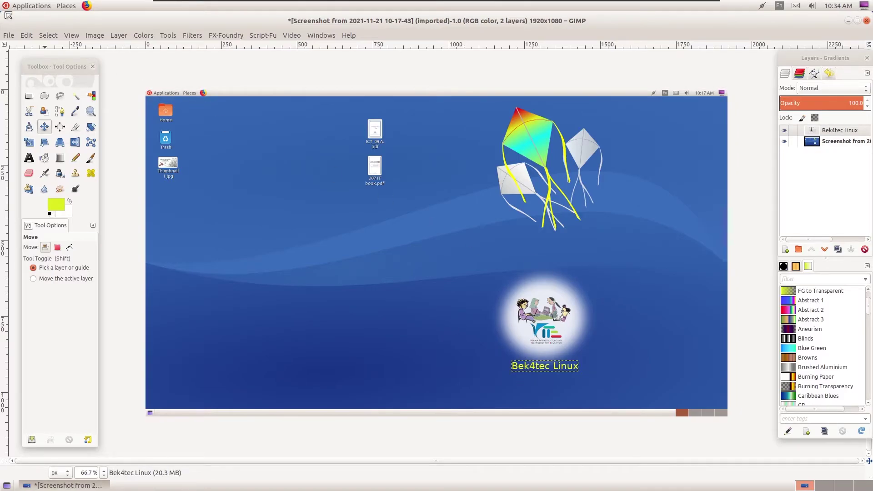
Step: Start an image export and choose JPEG as the file type
{"action": "left_click", "coordinate": [9, 36]}
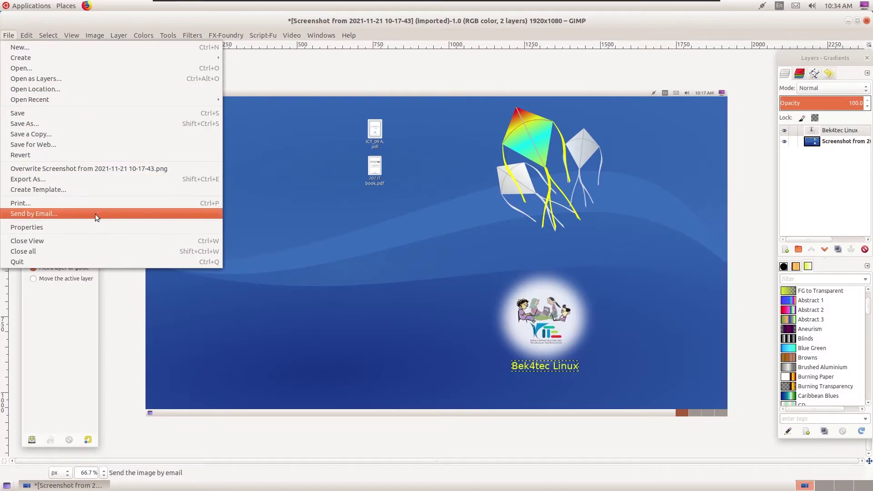
{"action": "left_click", "coordinate": [95, 180]}
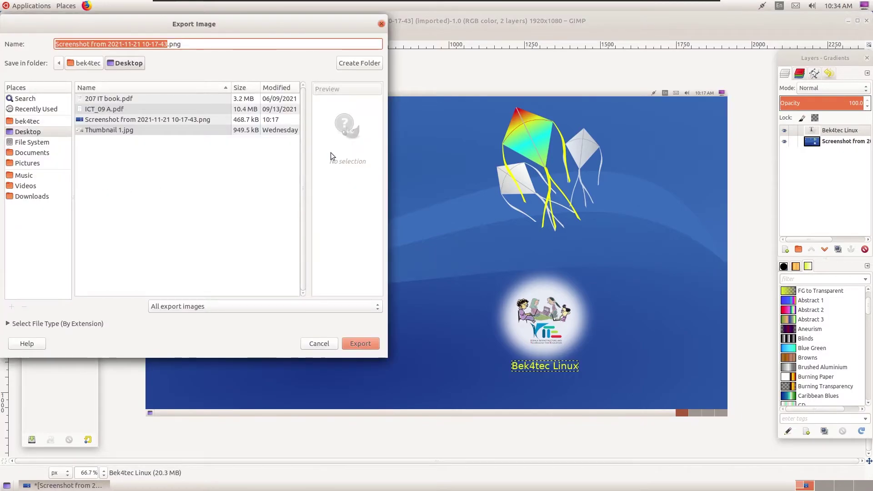
{"action": "left_click", "coordinate": [266, 308]}
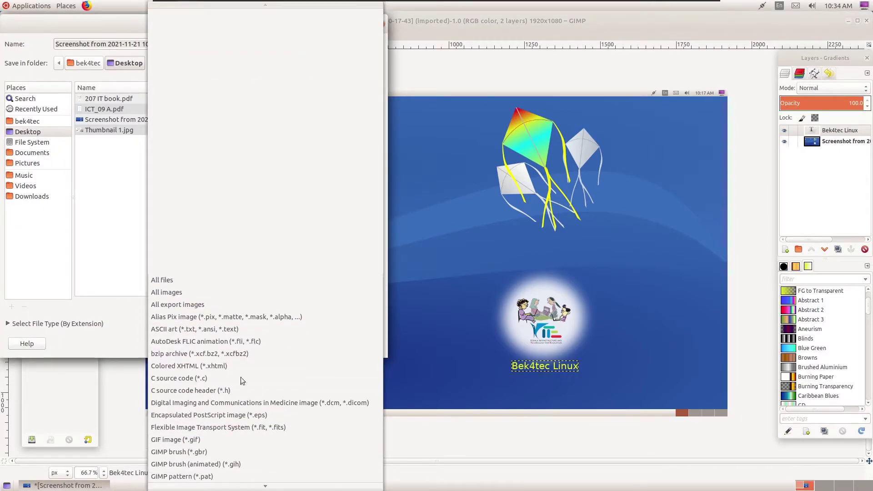
{"action": "scroll", "coordinate": [249, 374], "scroll_direction": "down", "scroll_amount": 3}
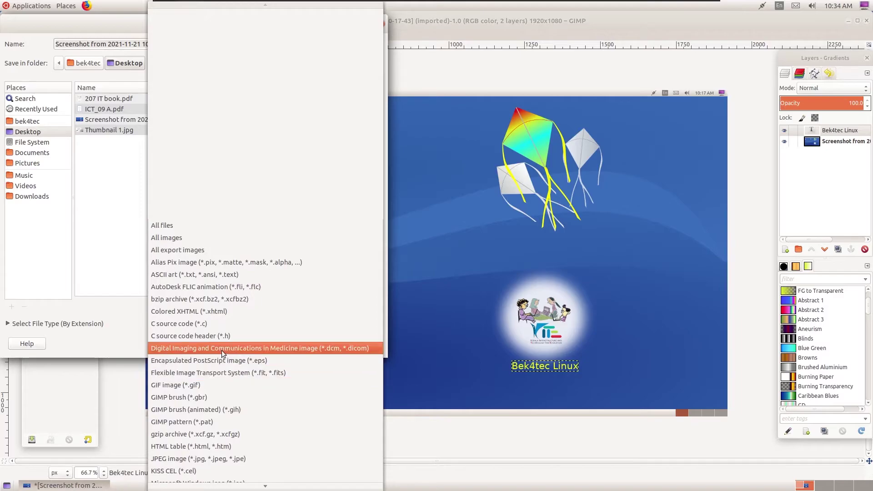
{"action": "scroll", "coordinate": [240, 435], "scroll_direction": "down", "scroll_amount": 3}
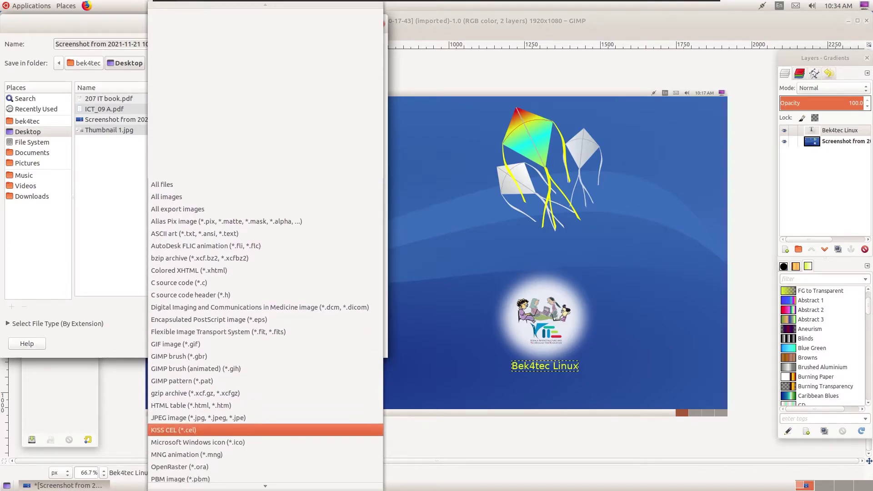
{"action": "scroll", "coordinate": [212, 410], "scroll_direction": "down", "scroll_amount": 3}
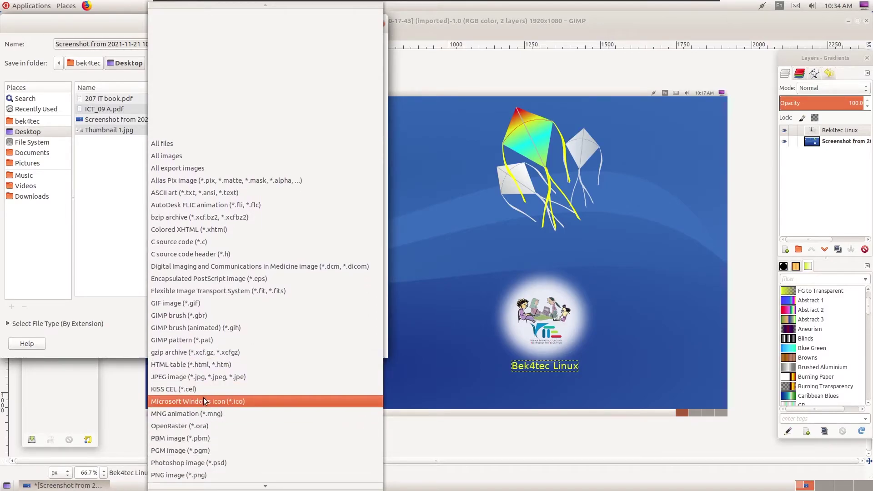
{"action": "left_click", "coordinate": [201, 377]}
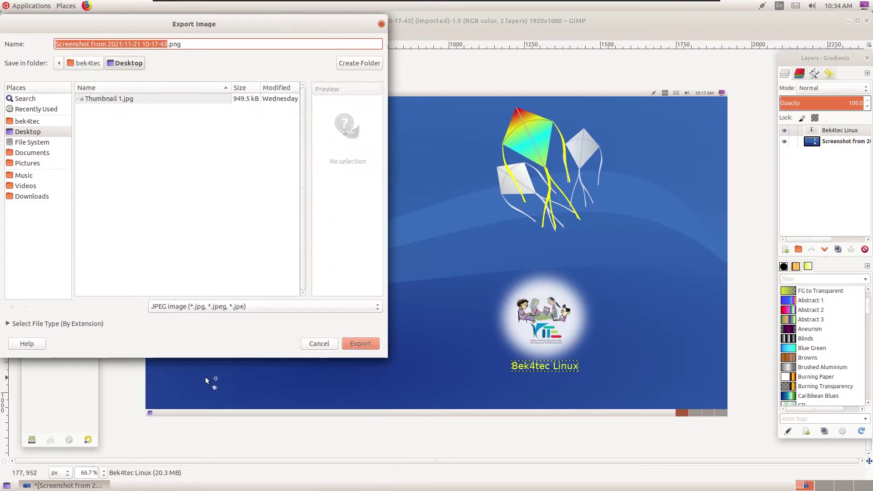
Step: Export to the Desktop as 'Example 1.jpeg' with default quality, then minimize GIMP
{"action": "left_click", "coordinate": [165, 45]}
{"action": "left_click_drag", "start_coordinate": [168, 43], "coordinate": [1, 9]}
{"action": "left_click_drag", "start_coordinate": [192, 49], "coordinate": [2, 9]}
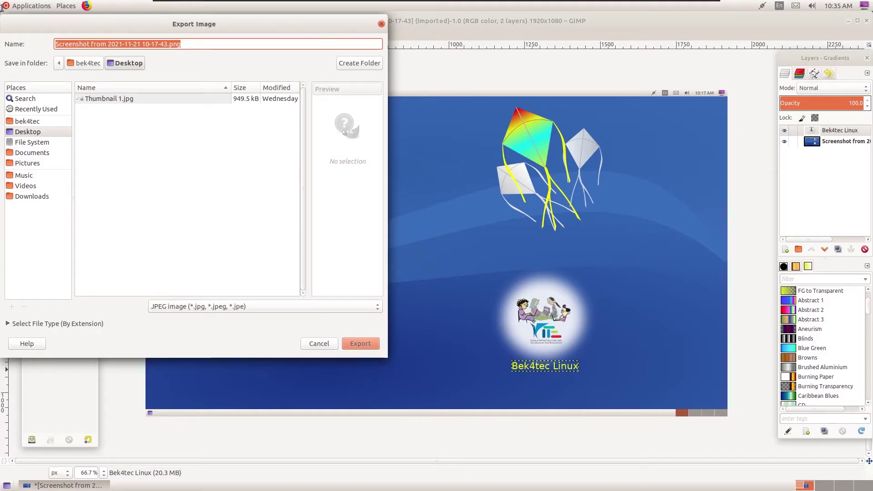
{"action": "type", "text": "Example 1.jpeg"}
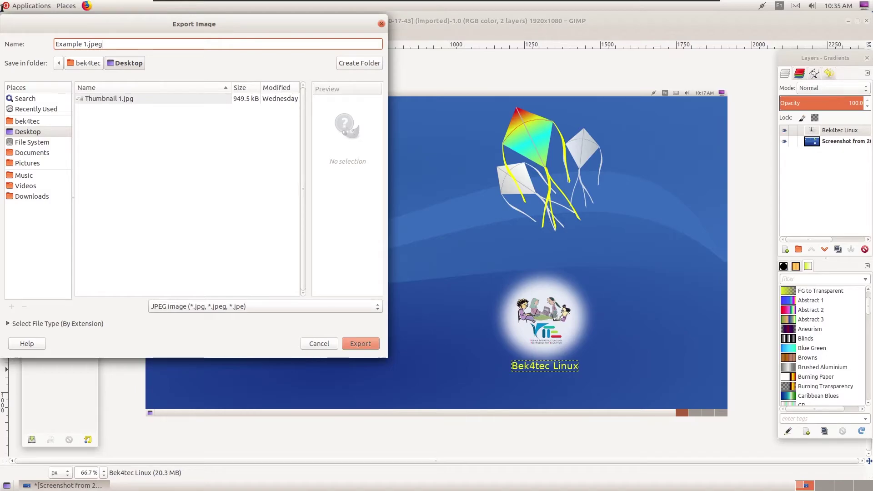
{"action": "key", "text": "Return"}
{"action": "left_click", "coordinate": [232, 226]}
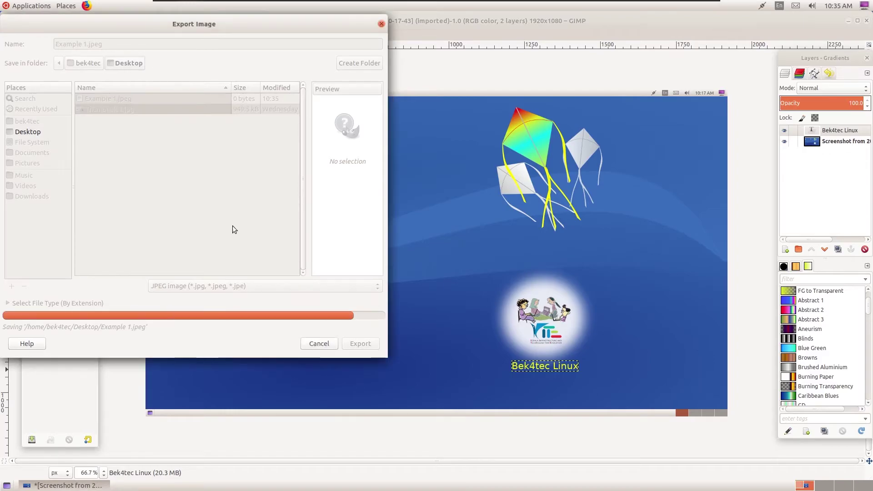
{"action": "left_click", "coordinate": [848, 20]}
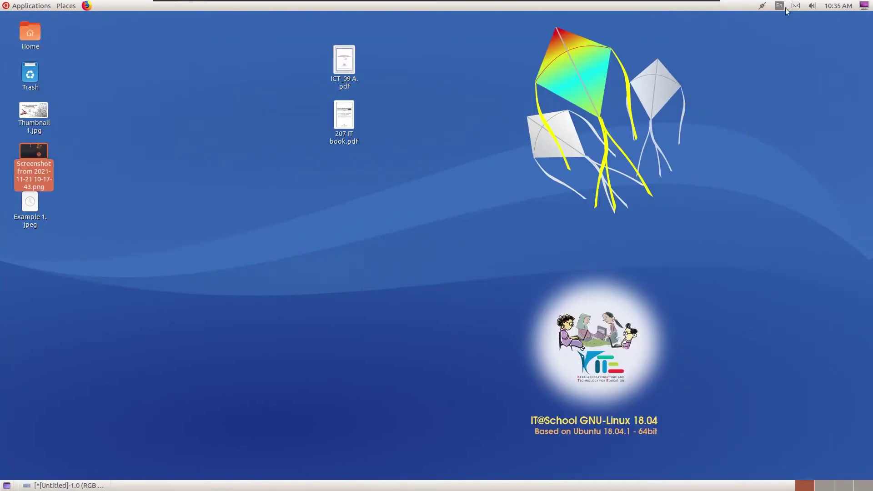
{"action": "left_click", "coordinate": [96, 273]}
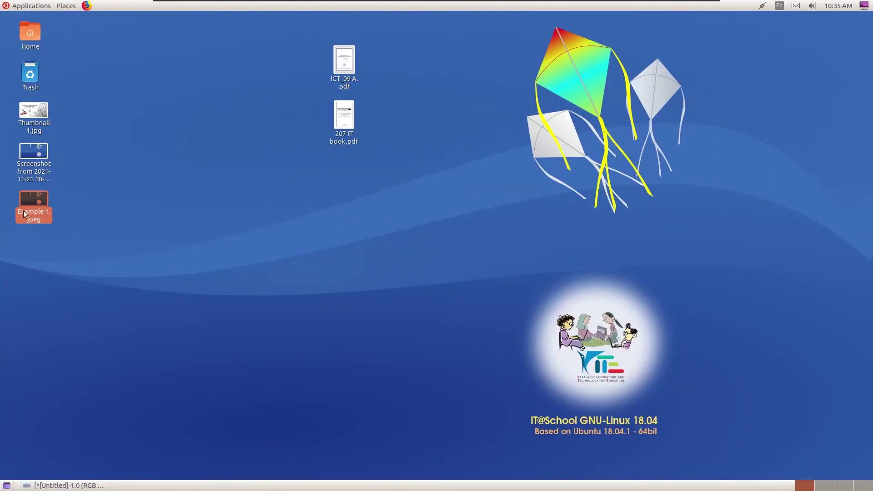
{"action": "double_click", "coordinate": [34, 205]}
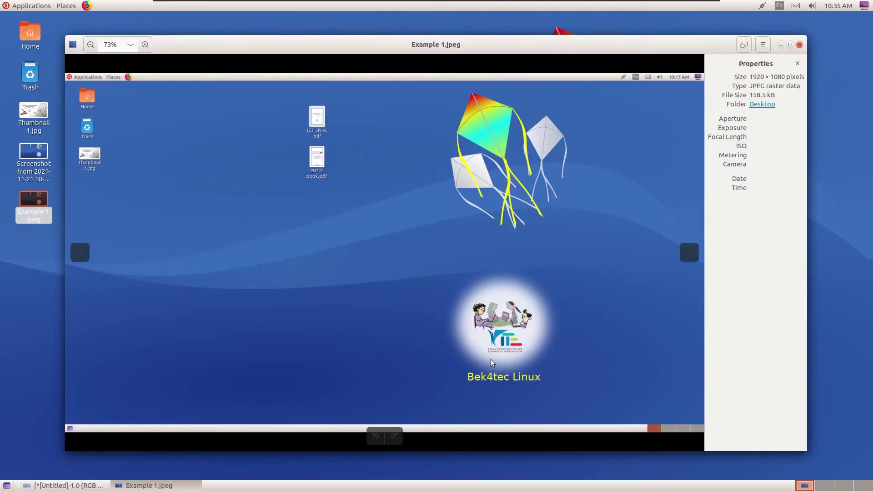
{"action": "key", "text": "Left"}
{"action": "key", "text": "Right"}
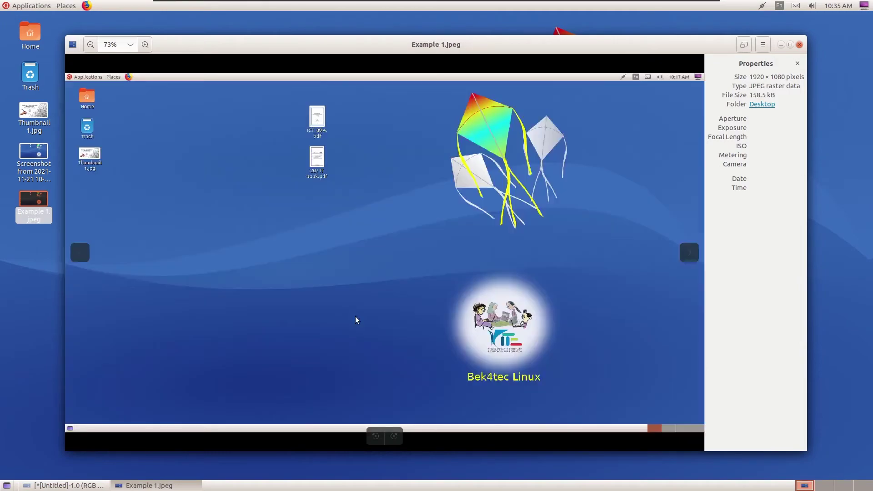
{"action": "key", "text": "Right"}
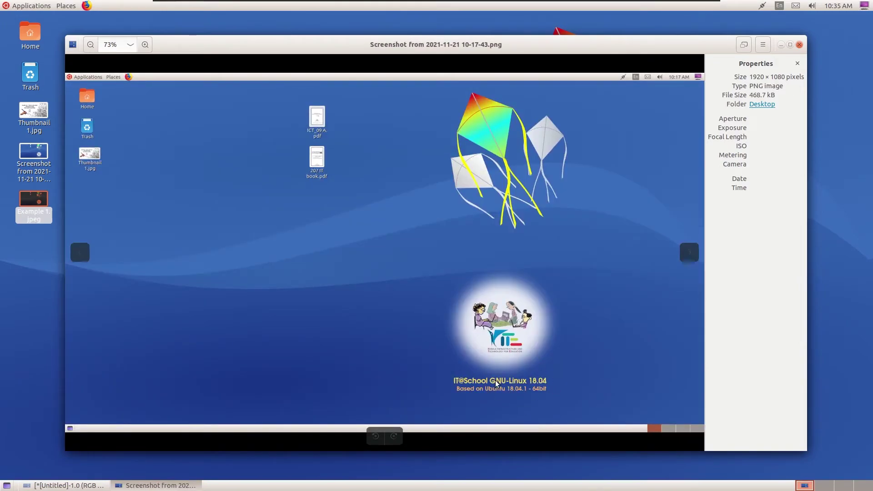
{"action": "key", "text": "Left"}
{"action": "key", "text": "Right"}
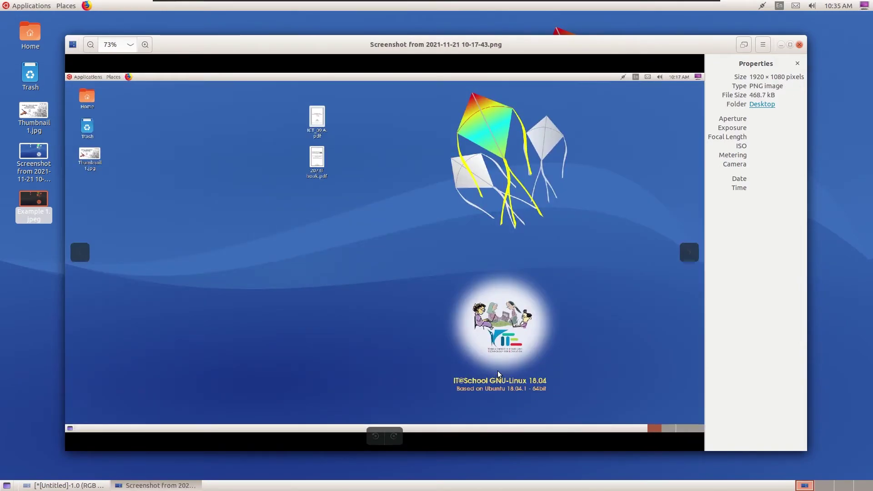
{"action": "key", "text": "Left"}
{"action": "key", "text": "Right"}
{"action": "key", "text": "Left"}
{"action": "key", "text": "Right"}
{"action": "key", "text": "Left"}
{"action": "key", "text": "Right"}
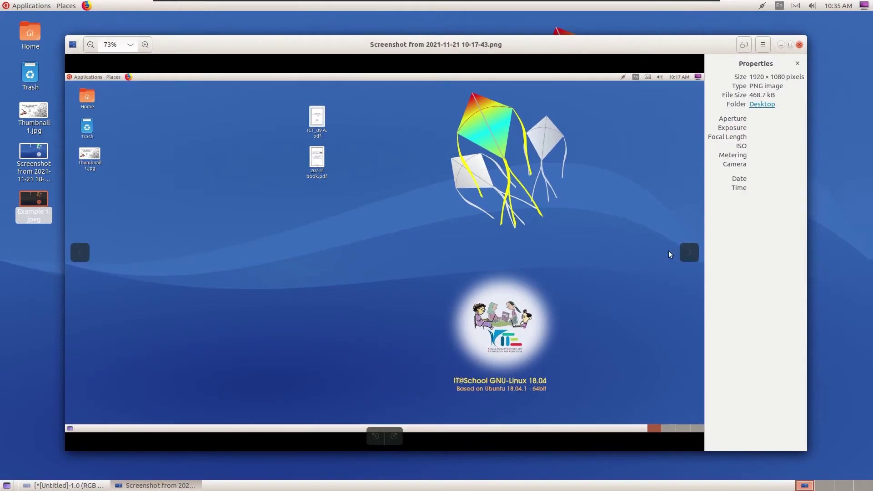
{"action": "left_click", "coordinate": [799, 45]}
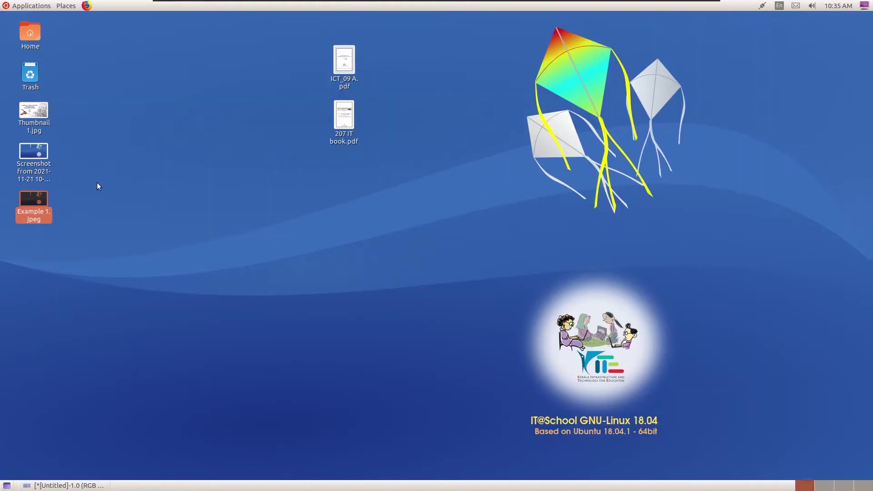
Step: Open Thumbnail 1.jpg with GNU Image Manipulation Program via Open With Other Application
{"action": "left_click", "coordinate": [33, 113]}
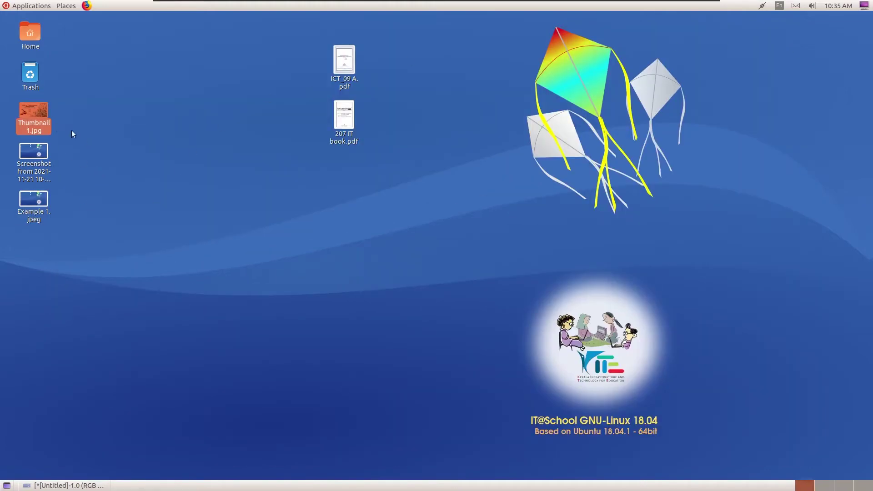
{"action": "right_click", "coordinate": [32, 108]}
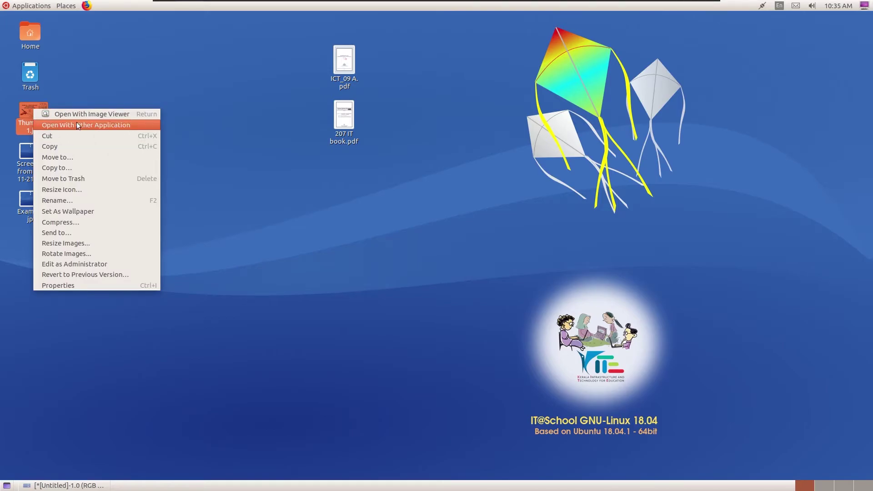
{"action": "left_click", "coordinate": [91, 126]}
{"action": "left_click", "coordinate": [387, 201]}
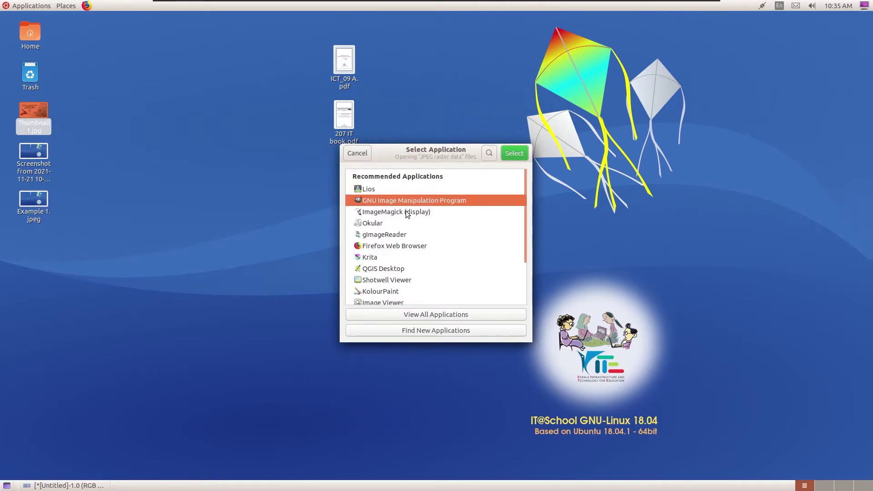
{"action": "left_click", "coordinate": [514, 154]}
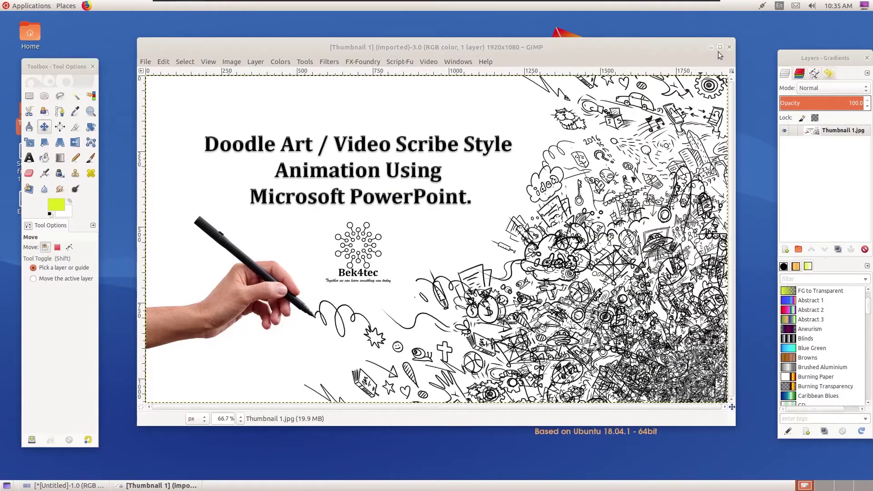
Step: Maximize the image window, choose the Clone tool and raise its brush size to 75
{"action": "left_click", "coordinate": [720, 47]}
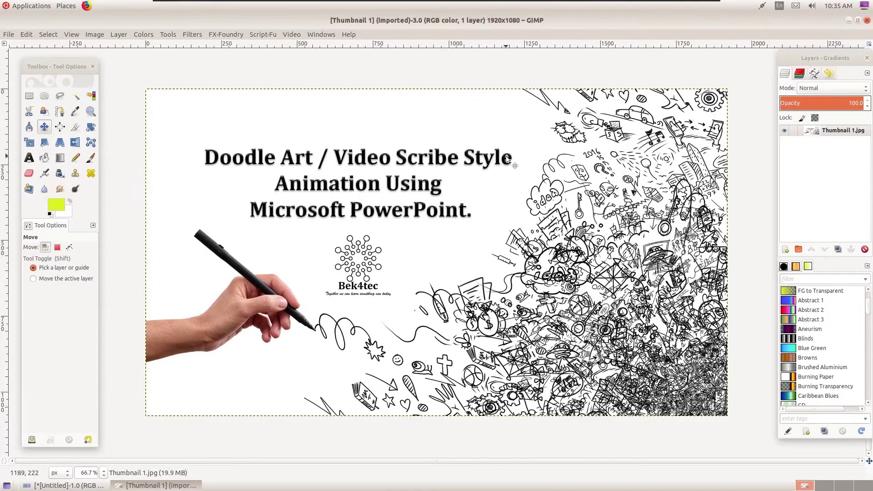
{"action": "left_click", "coordinate": [75, 174]}
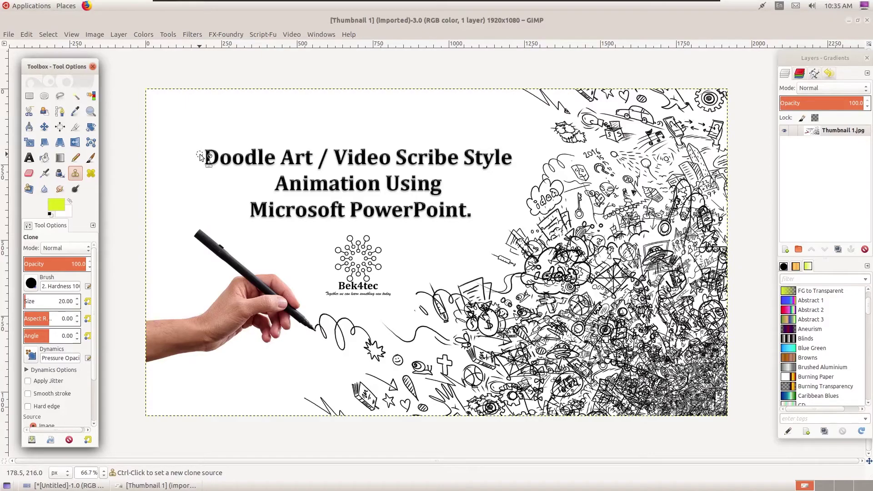
{"action": "scroll", "coordinate": [79, 301], "scroll_direction": "up", "scroll_amount": 3}
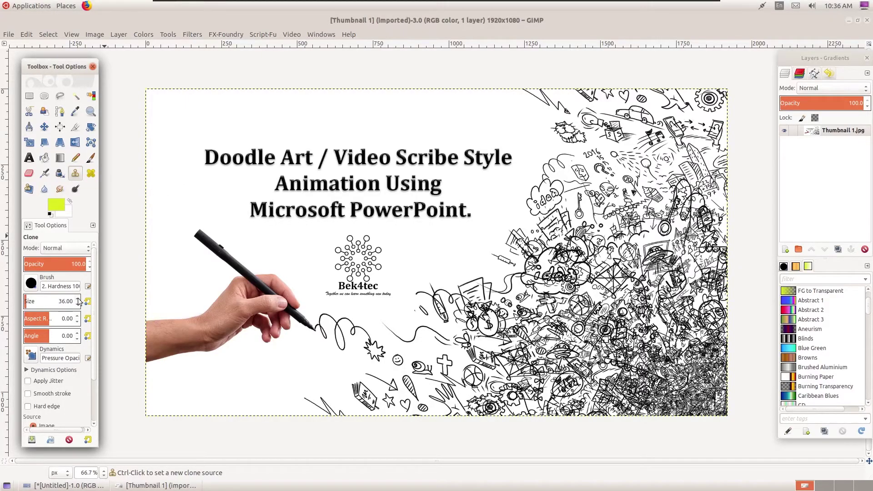
{"action": "scroll", "coordinate": [79, 301], "scroll_direction": "up", "scroll_amount": 1}
Step: Set a blank white clone source and paint out both lines of the Doodle Art title
{"action": "left_click", "coordinate": [209, 136], "text": "ctrl"}
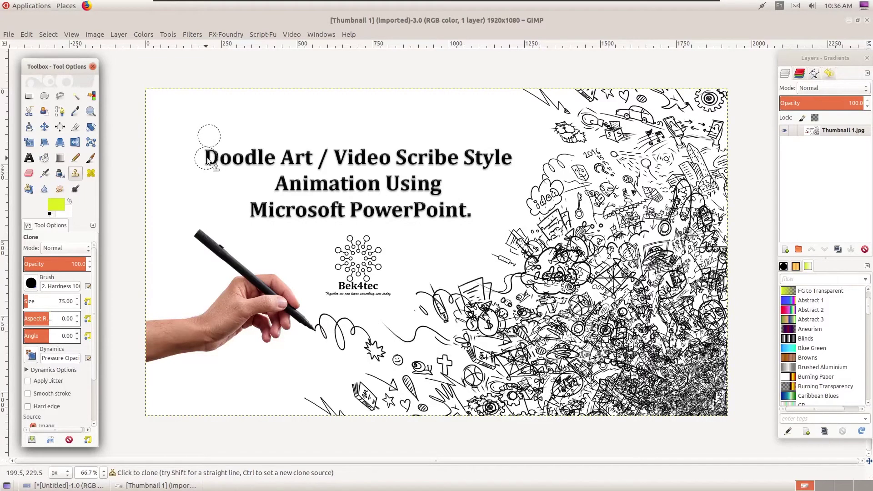
{"action": "key", "text": "ctrl"}
{"action": "left_click", "coordinate": [209, 157], "text": "ctrl"}
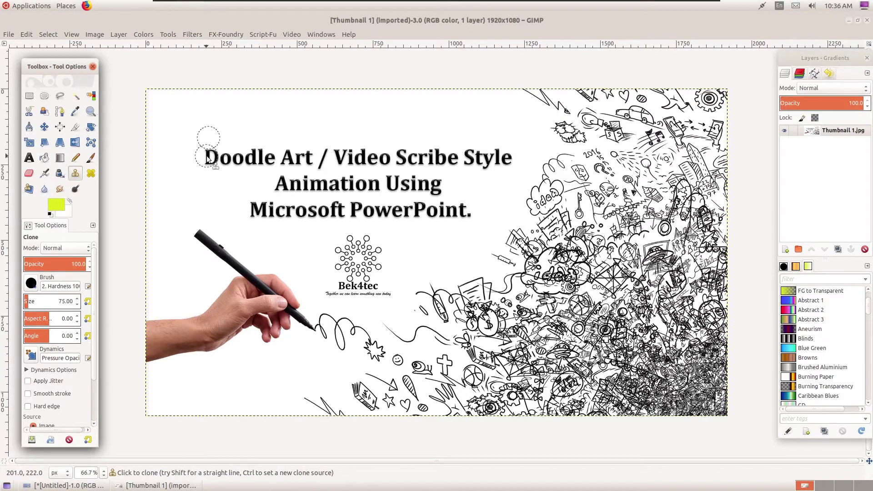
{"action": "mouse_move", "coordinate": [207, 156]}
{"action": "left_mouse_down"}
{"action": "mouse_move", "coordinate": [265, 163]}
{"action": "mouse_move", "coordinate": [248, 166]}
{"action": "left_mouse_up"}
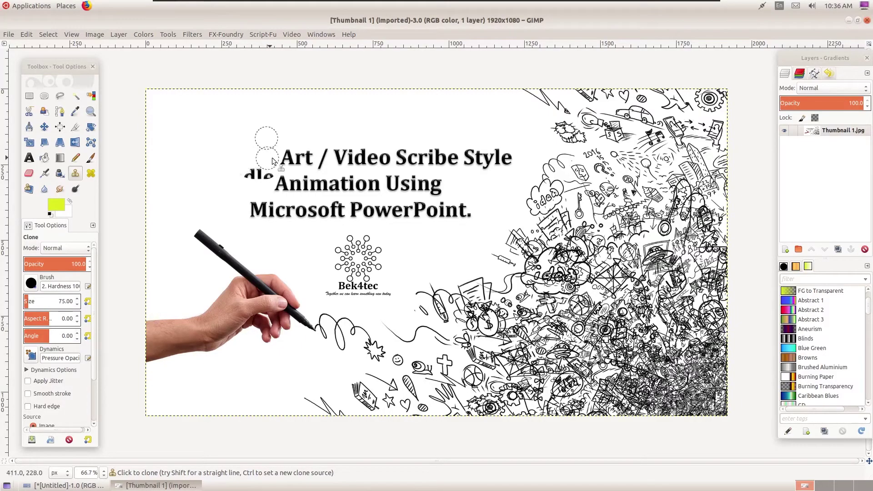
{"action": "mouse_move", "coordinate": [299, 158]}
{"action": "left_mouse_down"}
{"action": "mouse_move", "coordinate": [365, 154]}
{"action": "mouse_move", "coordinate": [351, 164]}
{"action": "left_mouse_up"}
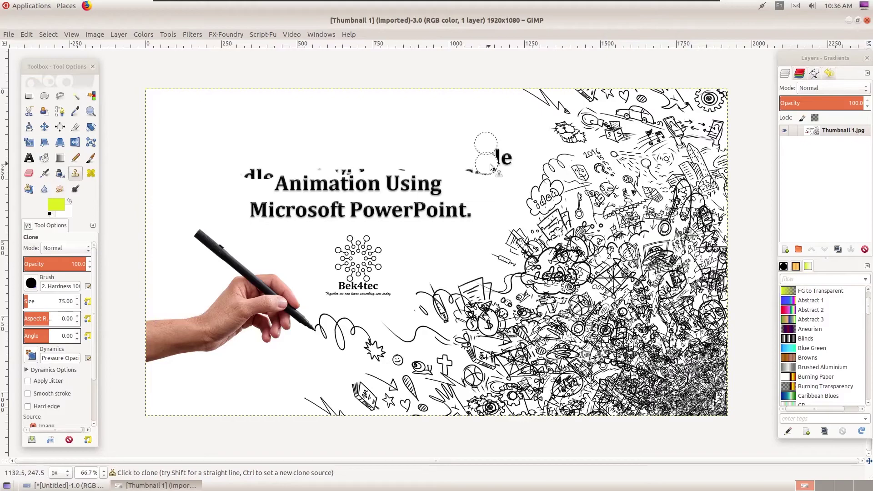
{"action": "left_click_drag", "start_coordinate": [511, 157], "coordinate": [452, 157]}
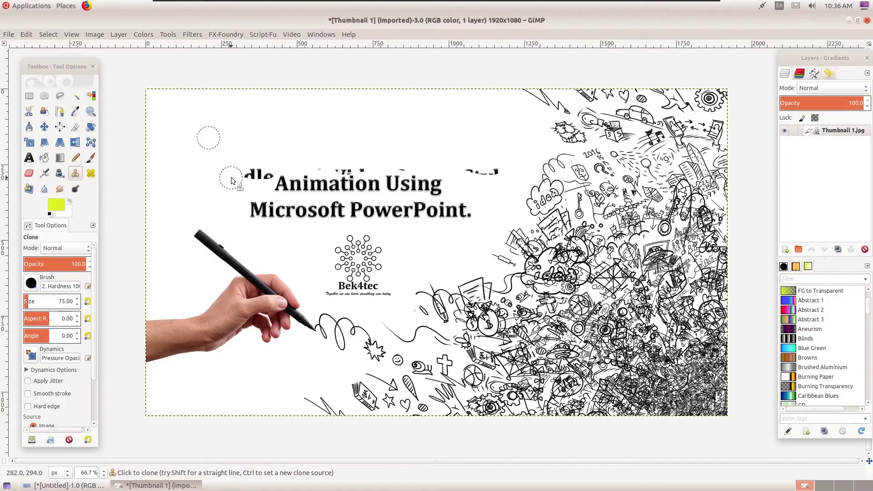
{"action": "mouse_move", "coordinate": [259, 177]}
{"action": "left_mouse_down"}
{"action": "mouse_move", "coordinate": [323, 172]}
{"action": "mouse_move", "coordinate": [389, 179]}
{"action": "mouse_move", "coordinate": [423, 169]}
{"action": "mouse_move", "coordinate": [500, 181]}
{"action": "mouse_move", "coordinate": [425, 178]}
{"action": "mouse_move", "coordinate": [441, 185]}
{"action": "mouse_move", "coordinate": [419, 190]}
{"action": "mouse_move", "coordinate": [336, 177]}
{"action": "mouse_move", "coordinate": [255, 205]}
{"action": "mouse_move", "coordinate": [311, 226]}
{"action": "mouse_move", "coordinate": [307, 208]}
{"action": "mouse_move", "coordinate": [356, 208]}
{"action": "mouse_move", "coordinate": [362, 199]}
{"action": "mouse_move", "coordinate": [363, 213]}
{"action": "mouse_move", "coordinate": [315, 207]}
{"action": "mouse_move", "coordinate": [395, 203]}
{"action": "mouse_move", "coordinate": [383, 209]}
{"action": "mouse_move", "coordinate": [415, 211]}
{"action": "mouse_move", "coordinate": [401, 208]}
{"action": "mouse_move", "coordinate": [443, 201]}
{"action": "mouse_move", "coordinate": [466, 214]}
{"action": "mouse_move", "coordinate": [430, 203]}
{"action": "left_mouse_up"}
Step: Clean up leftover title fragments and clone away the Bek4tec logo
{"action": "left_click", "coordinate": [250, 146], "text": "ctrl"}
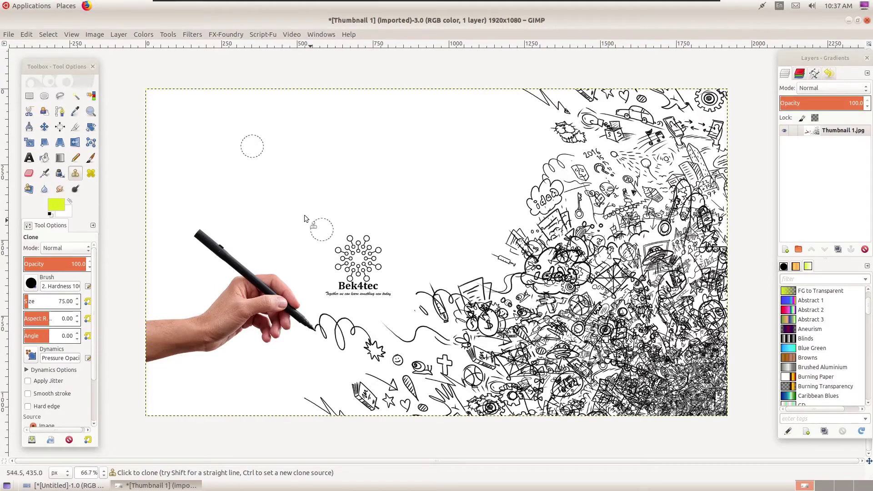
{"action": "mouse_move", "coordinate": [341, 232]}
{"action": "left_mouse_down"}
{"action": "mouse_move", "coordinate": [354, 259]}
{"action": "mouse_move", "coordinate": [341, 252]}
{"action": "mouse_move", "coordinate": [344, 283]}
{"action": "mouse_move", "coordinate": [334, 293]}
{"action": "mouse_move", "coordinate": [387, 293]}
{"action": "mouse_move", "coordinate": [366, 271]}
{"action": "mouse_move", "coordinate": [381, 236]}
{"action": "left_mouse_up"}
{"action": "left_click", "coordinate": [252, 147], "text": "ctrl"}
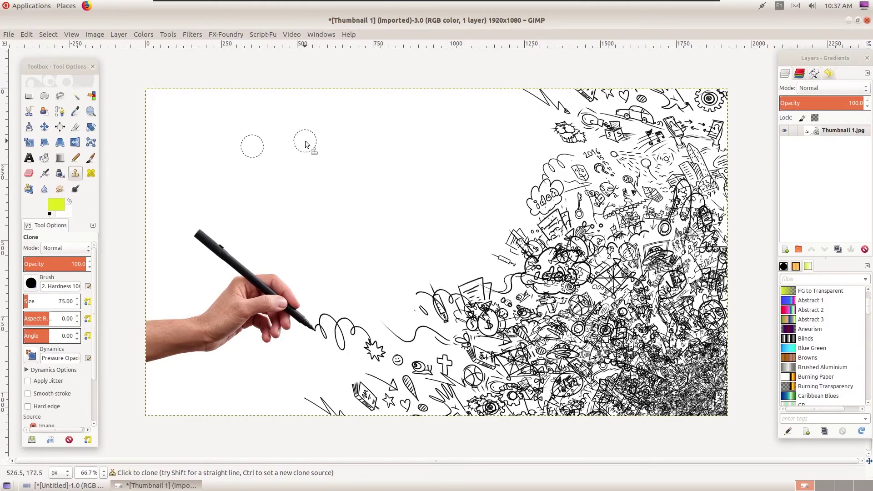